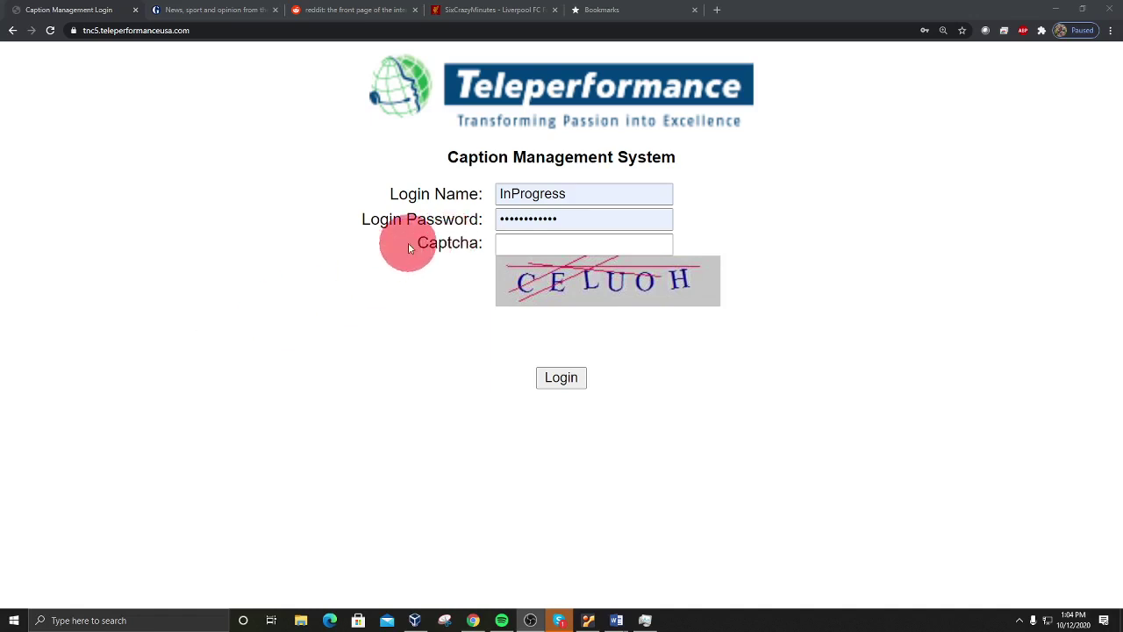
- Review the portal's web address, then the capitalisation of the login name and password in the Word note
left_click_drag(215, 33, 55, 32)
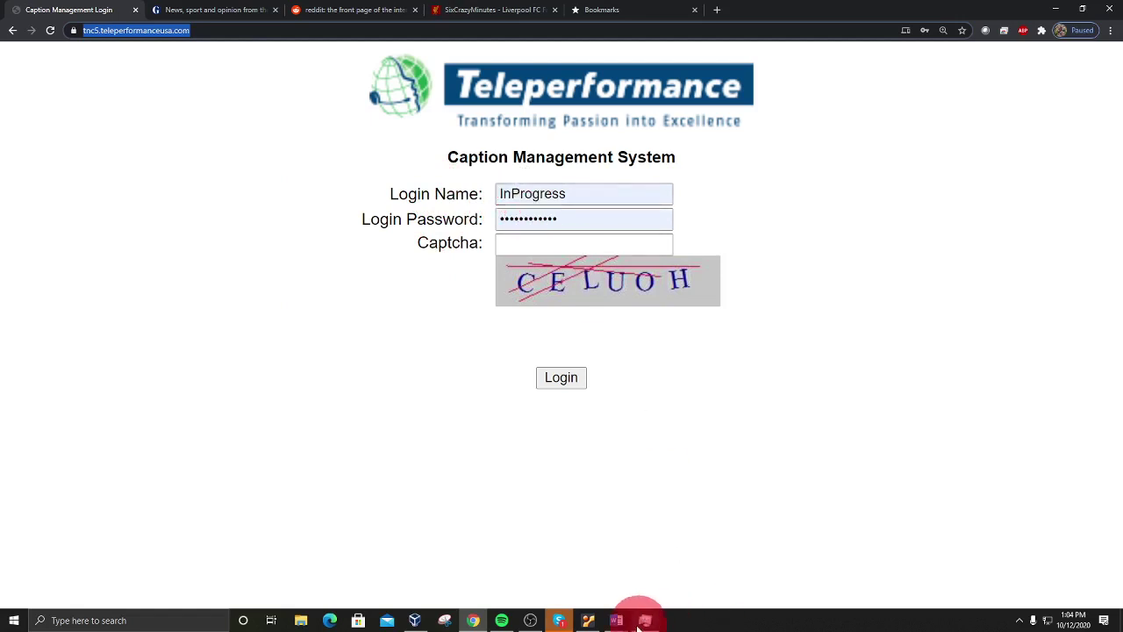
mouse_move(615, 619)
left_click(664, 574)
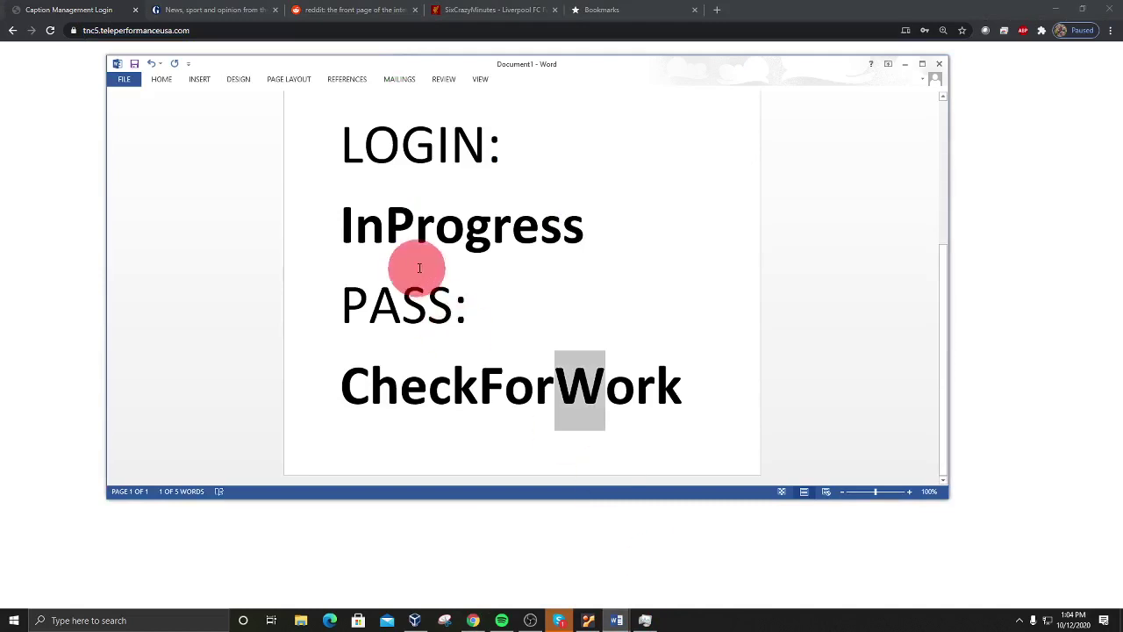
left_click_drag(335, 223, 593, 228)
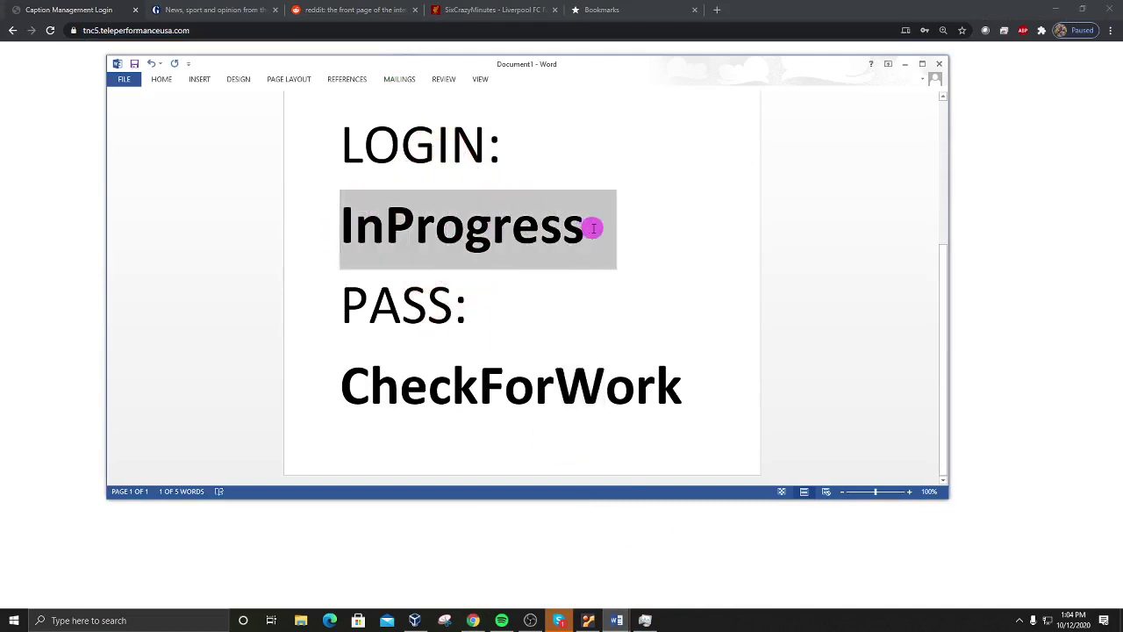
left_click(354, 222)
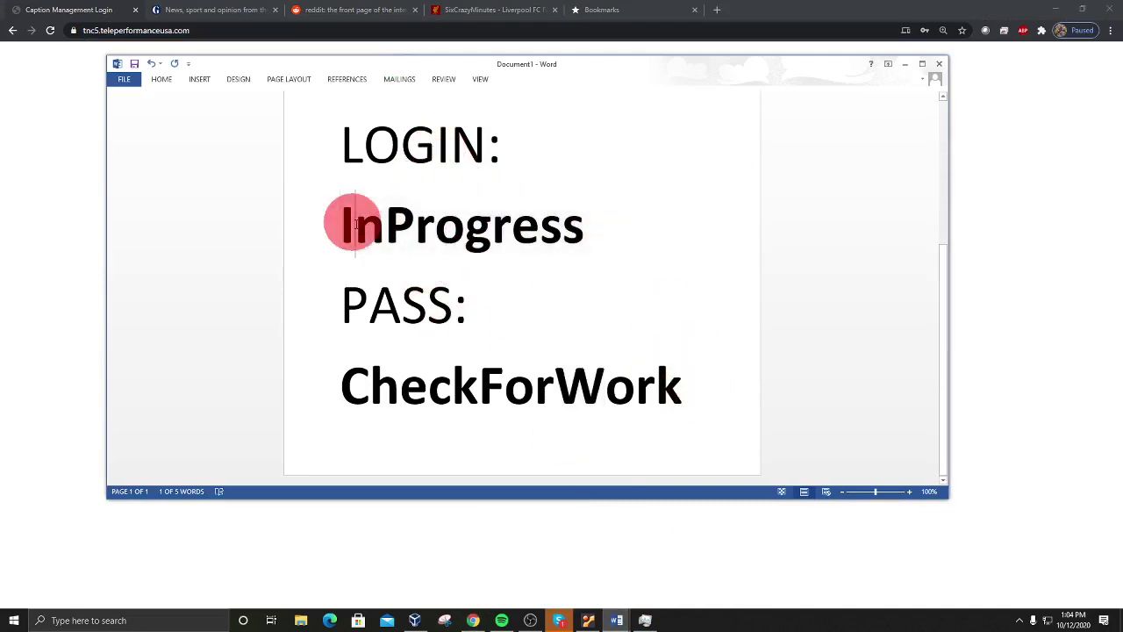
left_click_drag(341, 224, 386, 228)
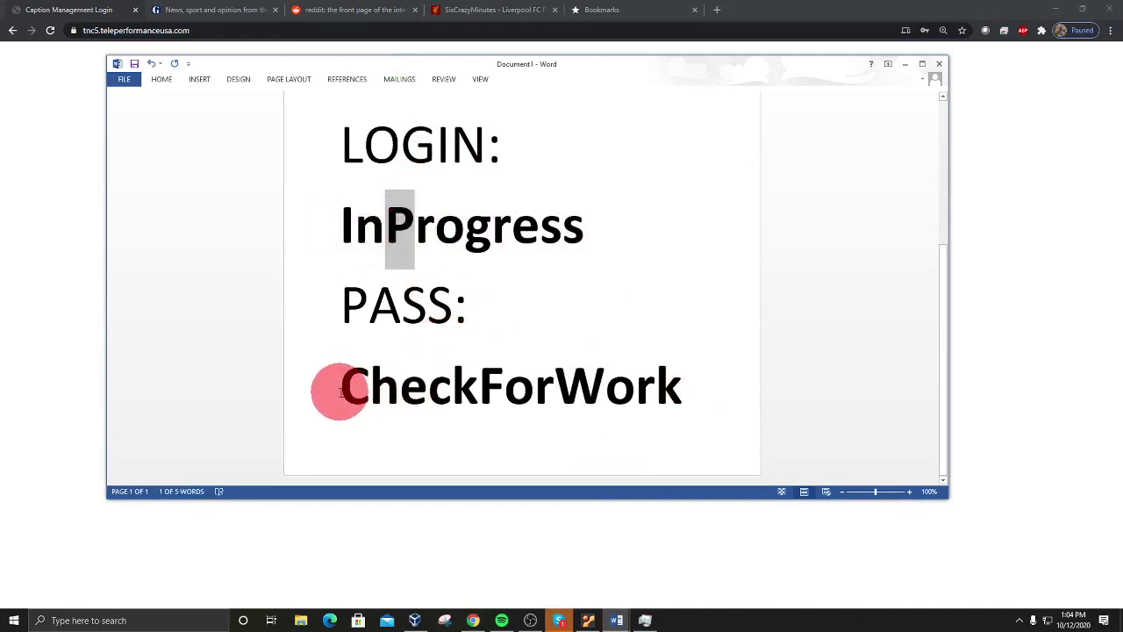
left_click_drag(340, 392, 705, 388)
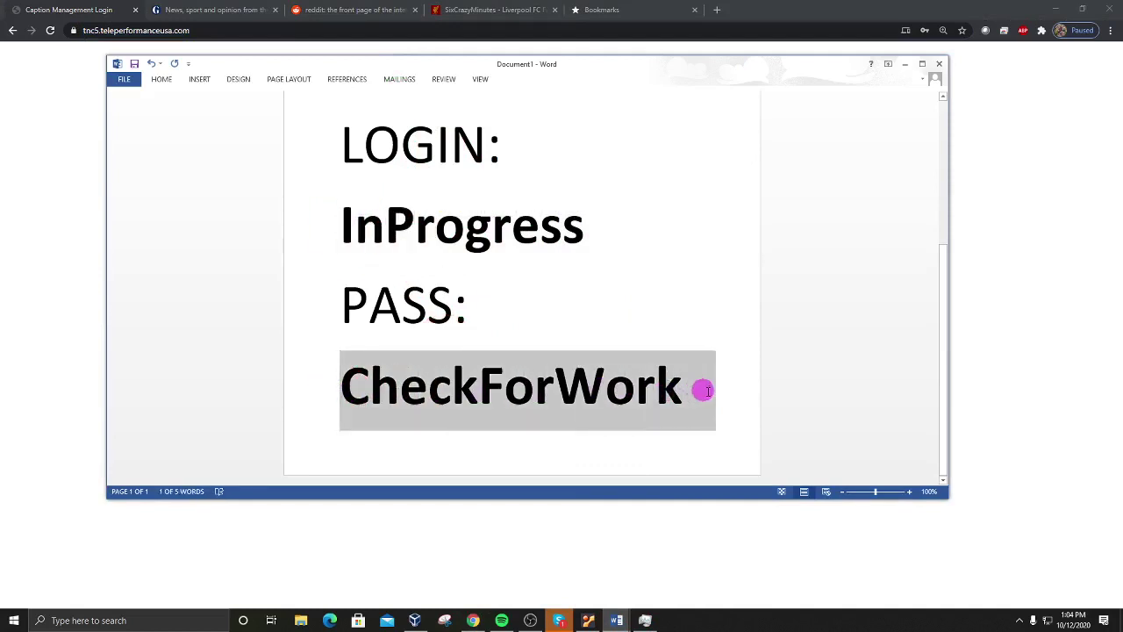
left_click(355, 395)
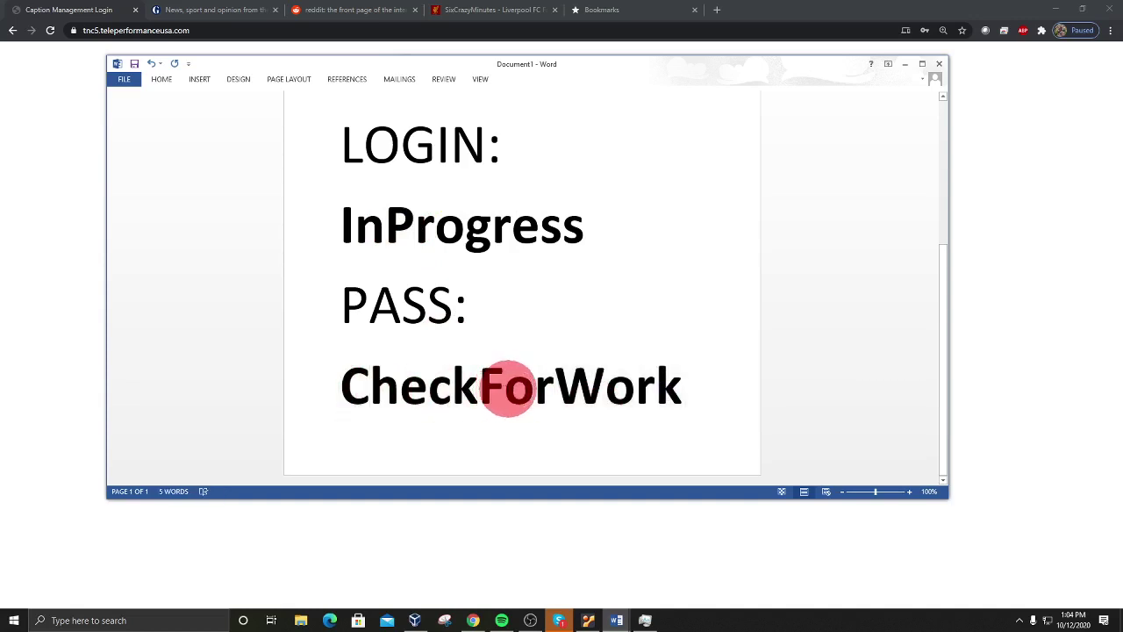
left_click_drag(509, 387, 481, 387)
left_click_drag(603, 387, 556, 387)
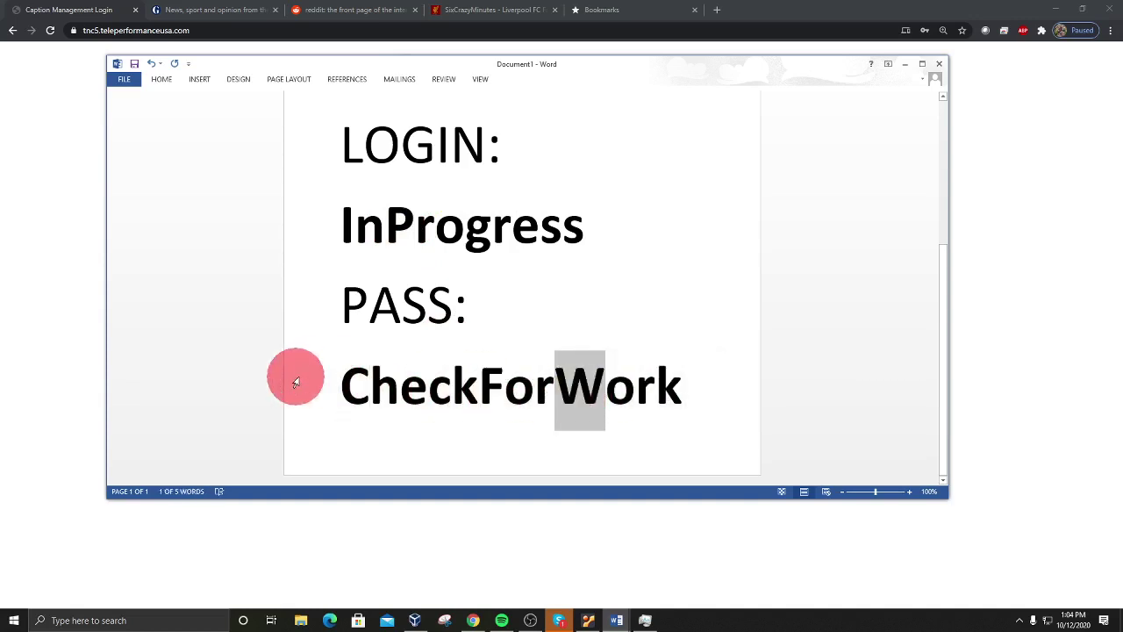
- Return to the Caption Management System page, fill in the captcha code and log in with the prefilled credentials
left_click(59, 382)
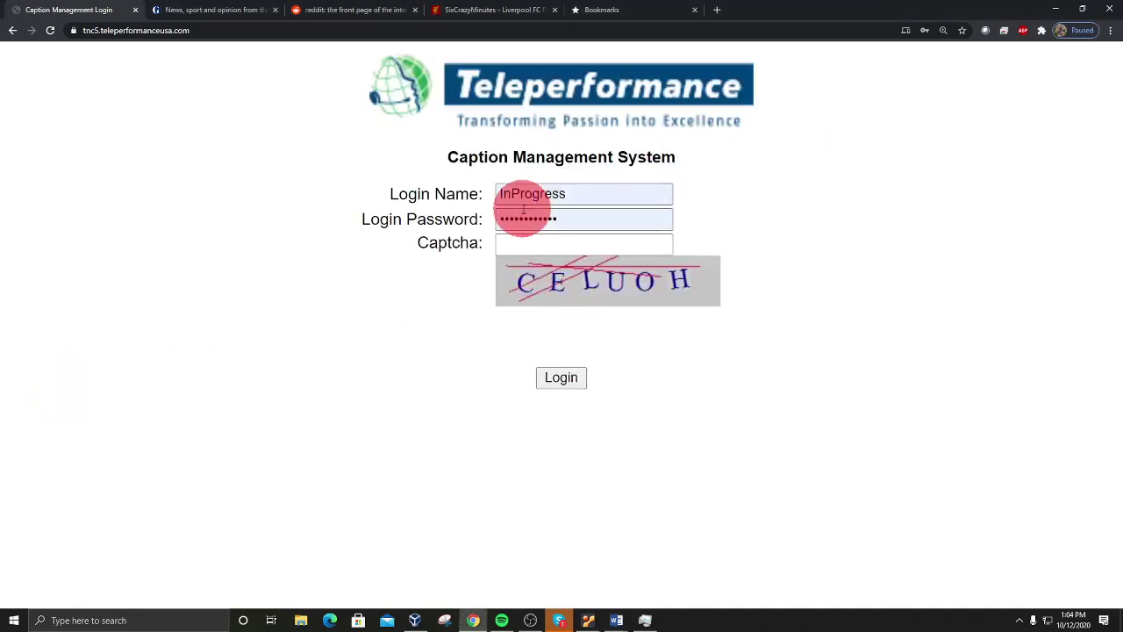
left_click(544, 243)
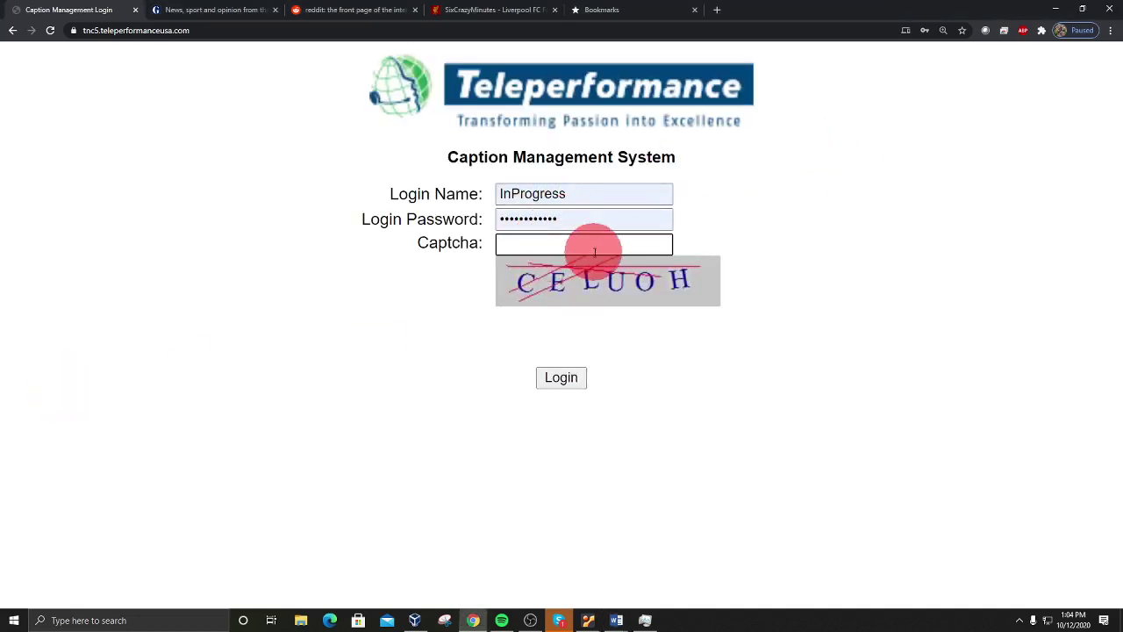
type("CE")
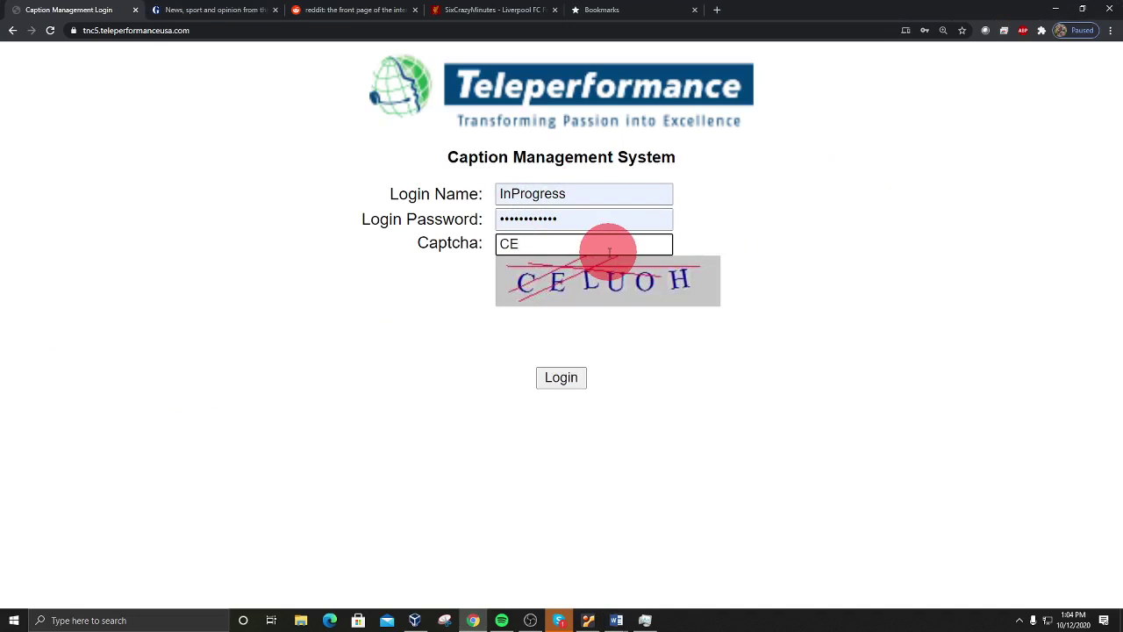
type("LUOH")
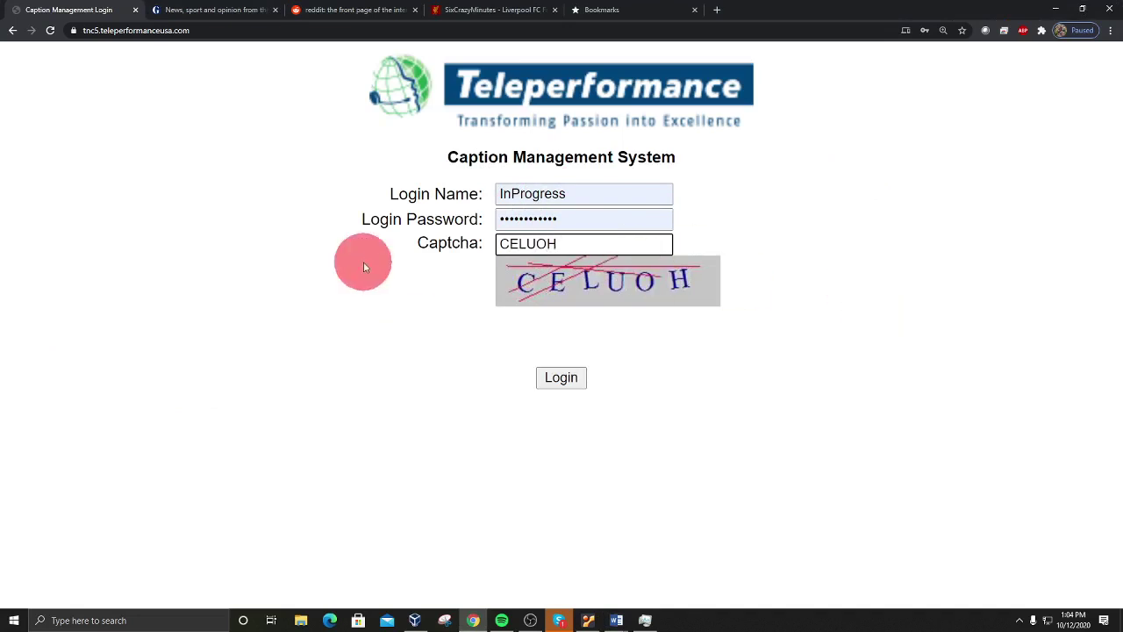
left_click(571, 385)
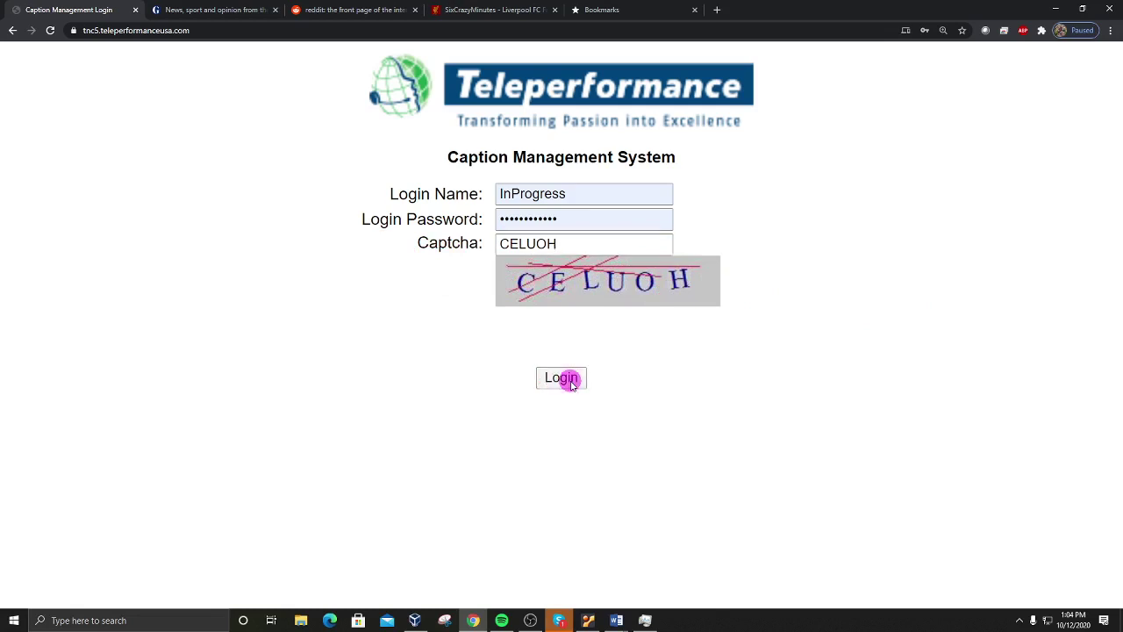
left_click(572, 385)
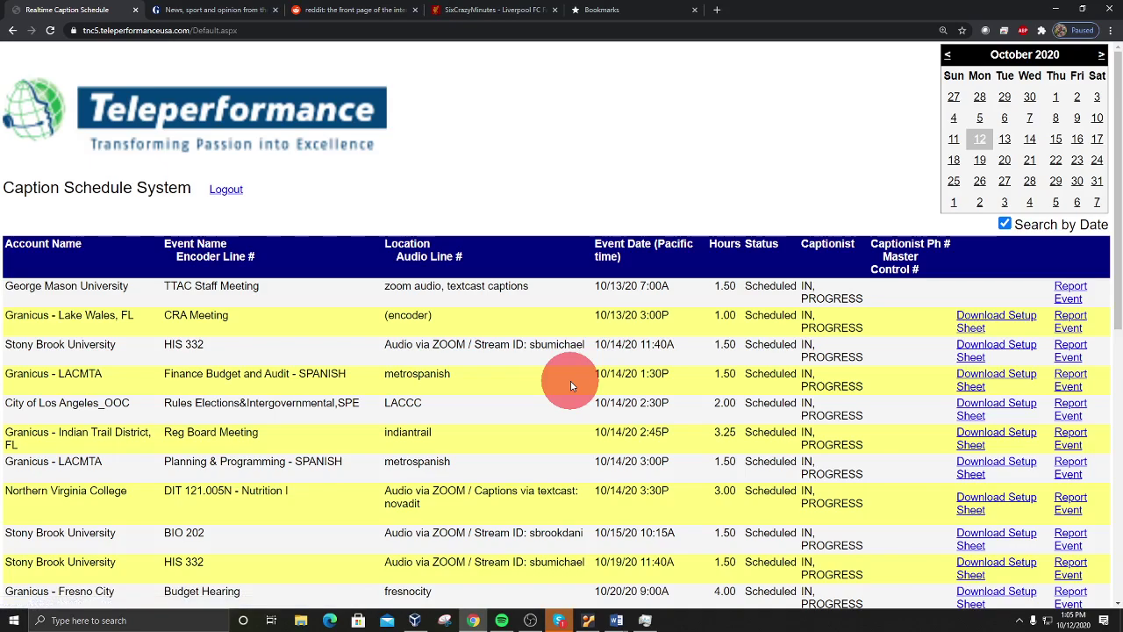
- Look through the list of scheduled caption events and the October 2020 calendar
scroll(692, 362, "down", 5)
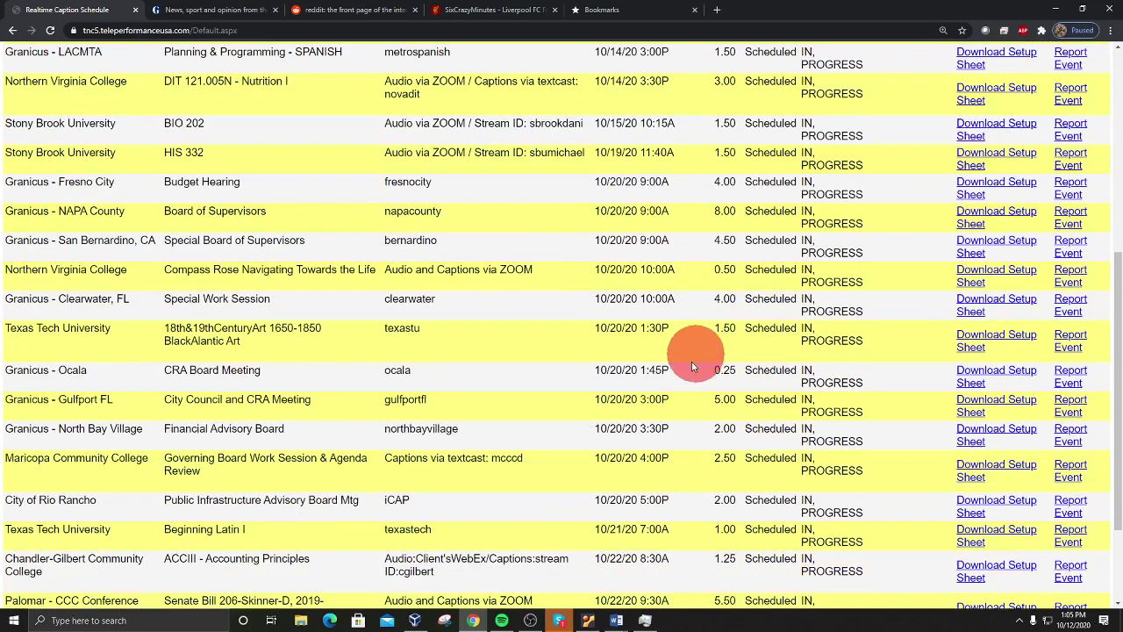
scroll(626, 443, "up", 5)
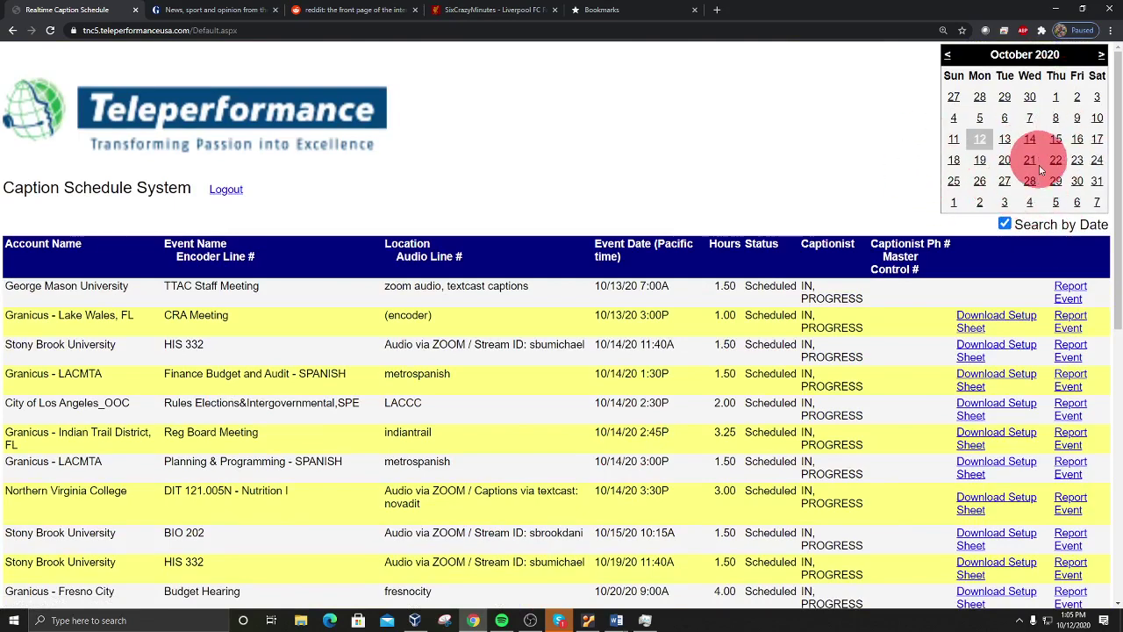
scroll(451, 390, "down", 2)
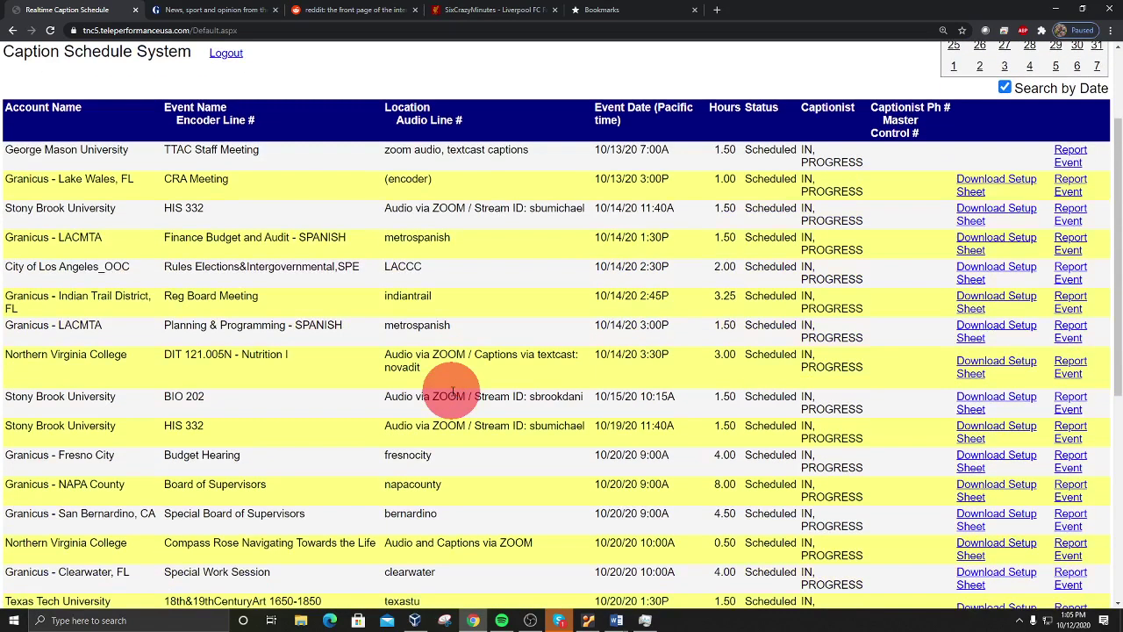
scroll(449, 393, "up", 2)
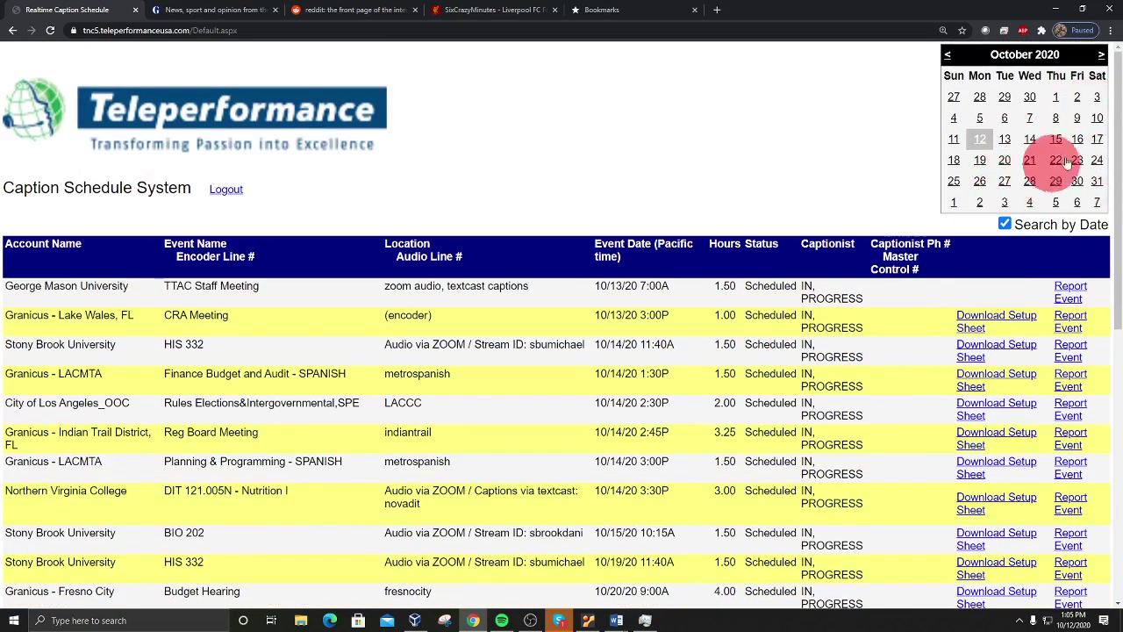
- Examine the account names and event names of the first scheduled events, such as George Mason University's TTAC Staff Meeting
scroll(339, 411, "down", 2)
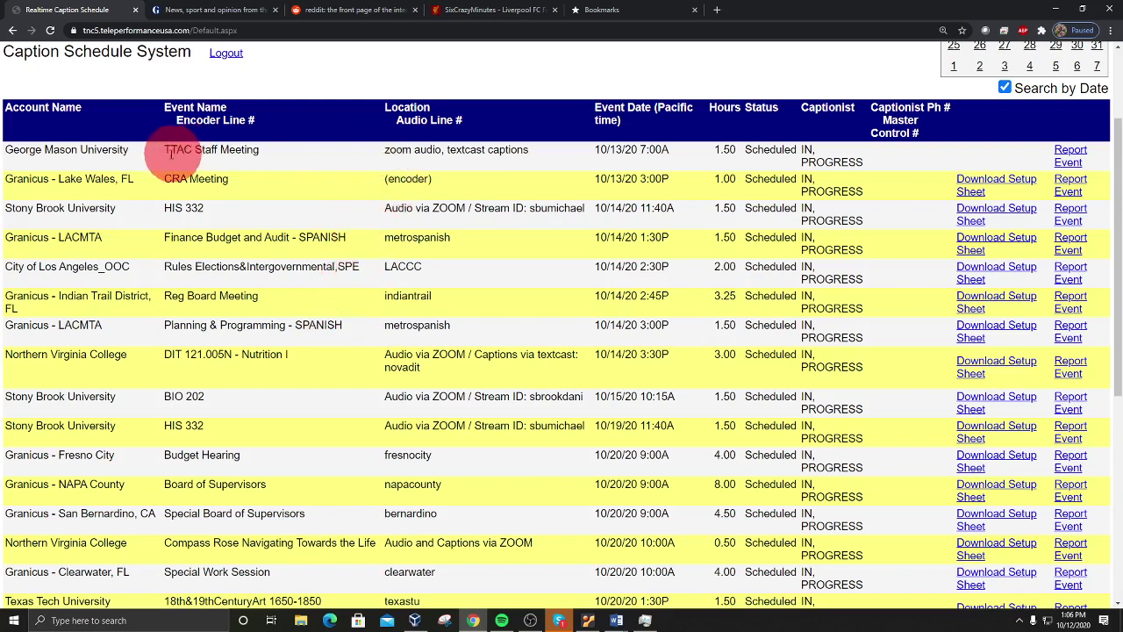
left_click_drag(6, 150, 125, 150)
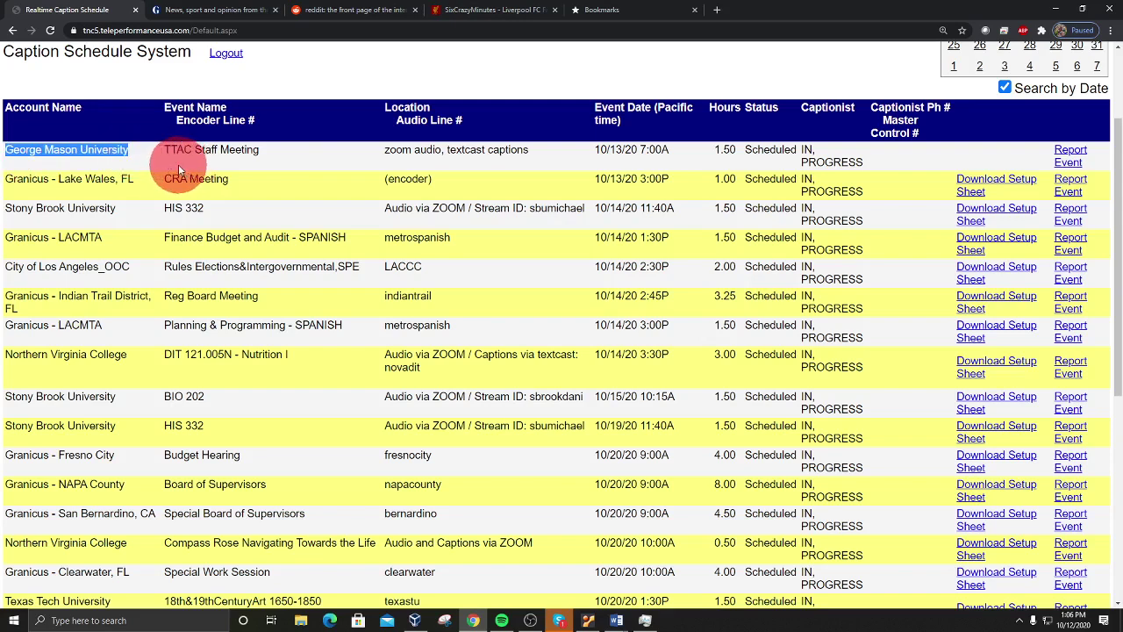
left_click_drag(165, 150, 268, 150)
left_click_drag(203, 208, 105, 210)
left_click_drag(265, 184, 165, 180)
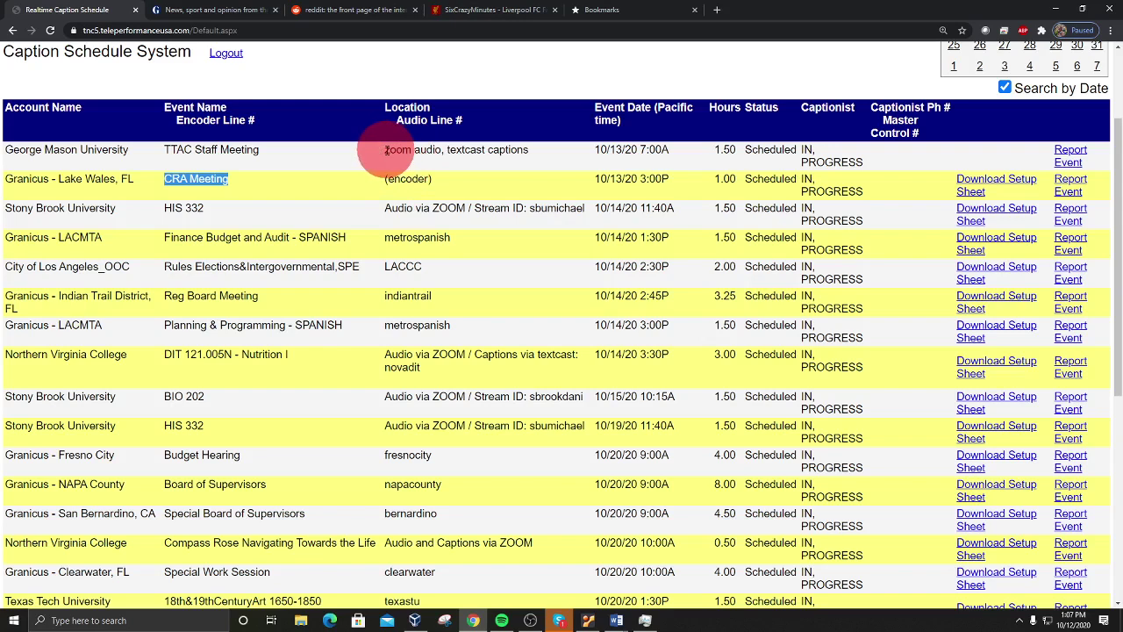
- Examine the location and audio line entries of the Zoom, textcast and Granicus events in the schedule
left_click_drag(386, 150, 538, 152)
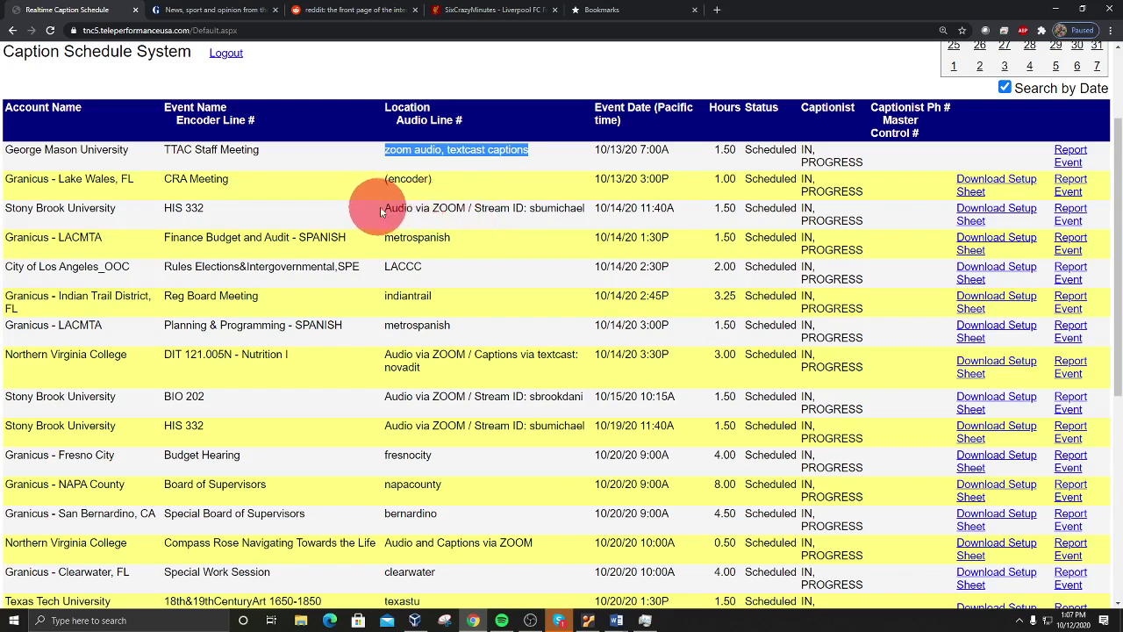
left_click_drag(381, 212, 539, 212)
mouse_move(577, 208)
left_mouse_down()
mouse_move(395, 219)
mouse_move(561, 232)
mouse_move(527, 206)
mouse_move(580, 208)
left_mouse_up()
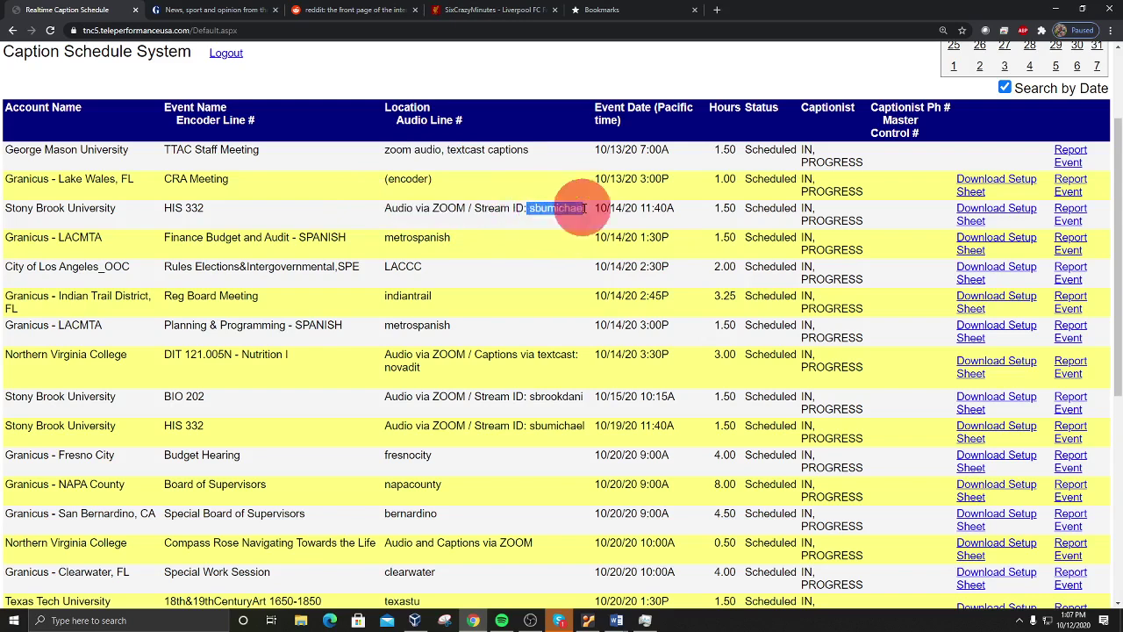
left_click_drag(391, 300, 444, 296)
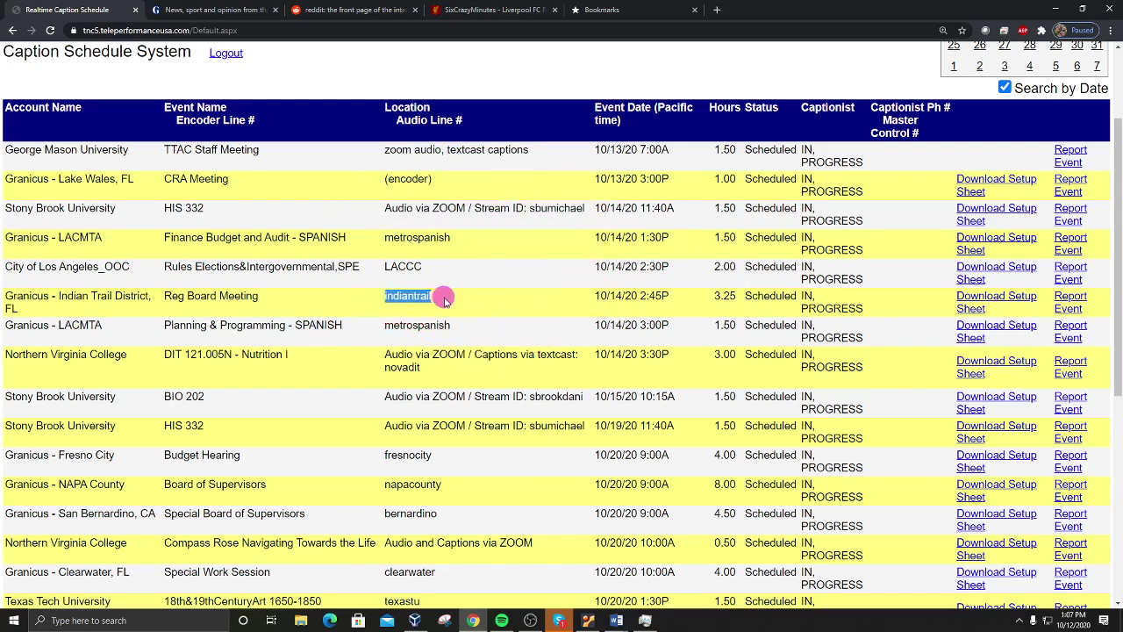
left_click_drag(376, 322, 444, 321)
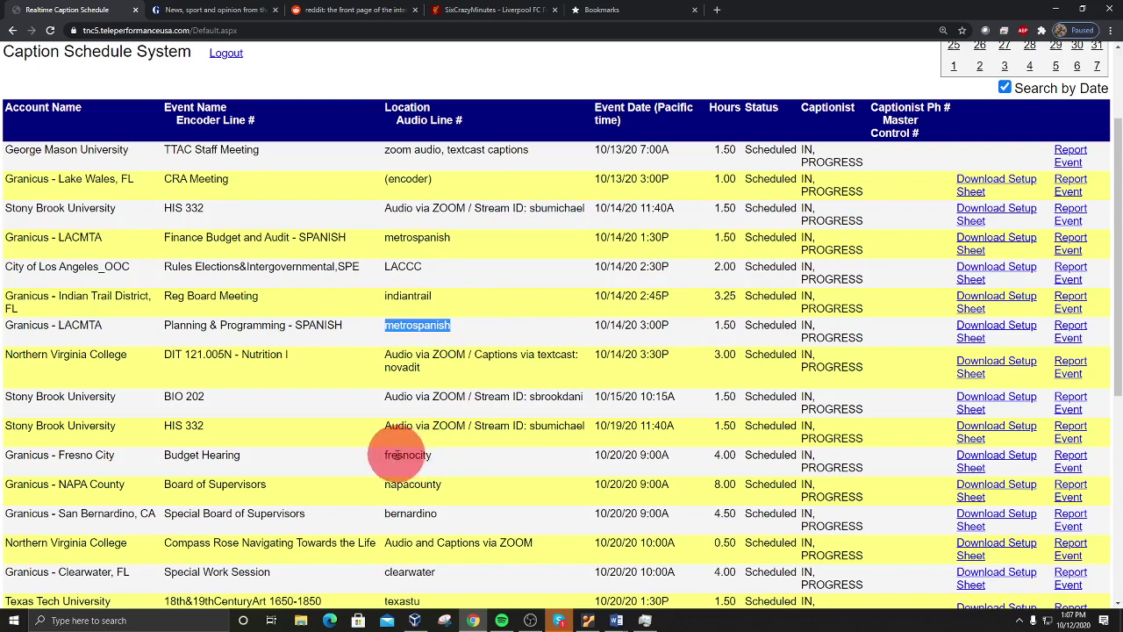
left_click_drag(390, 483, 490, 497)
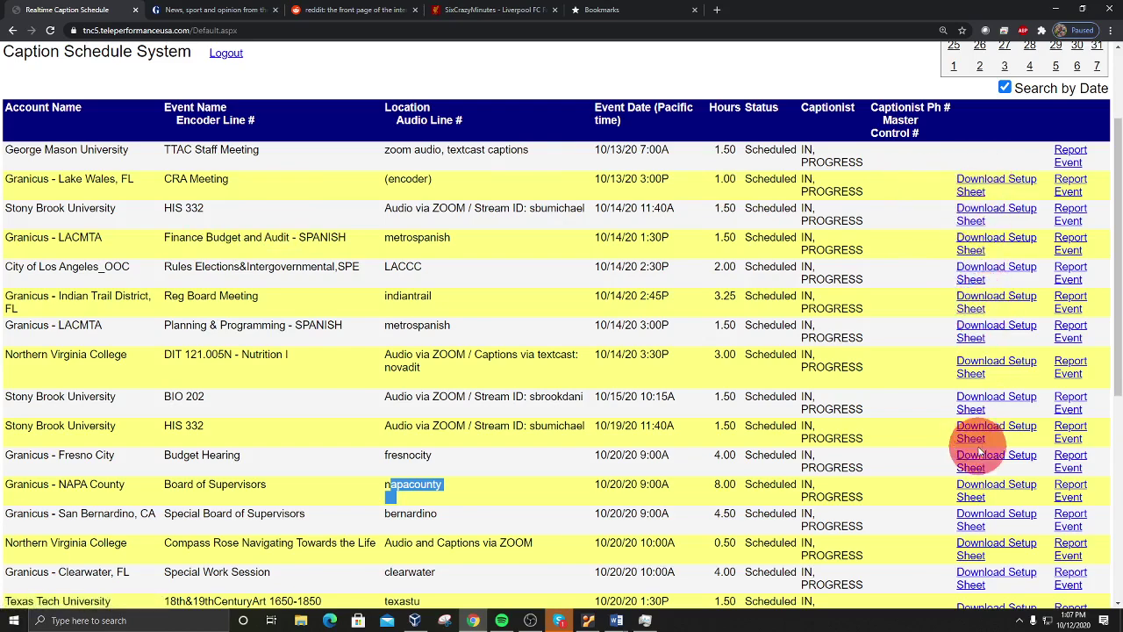
- Download the setup sheet for the Granicus - Lake Wales, FL CRA Meeting and open it in Word
scroll(980, 451, "down", 2)
scroll(965, 446, "up", 5)
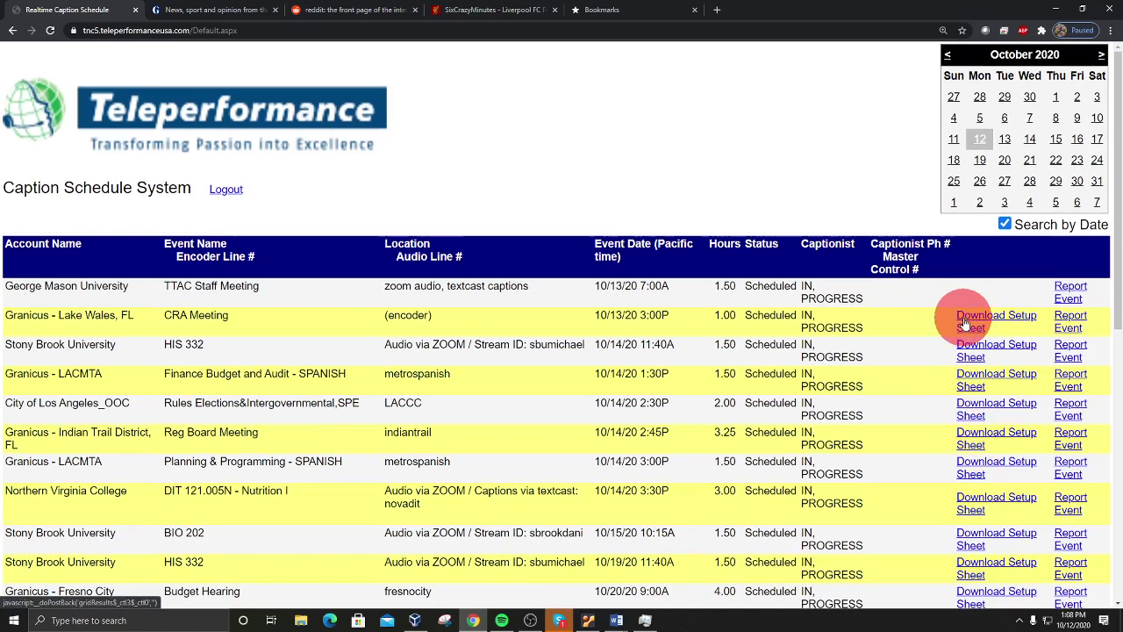
left_click(965, 323)
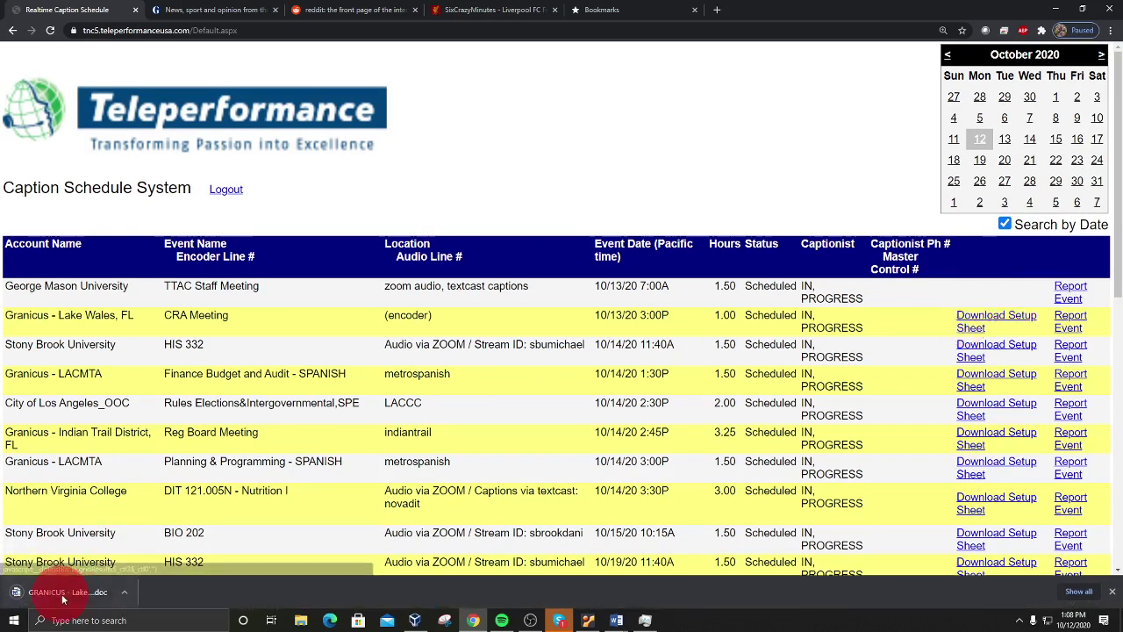
left_click(125, 592)
left_click(145, 520)
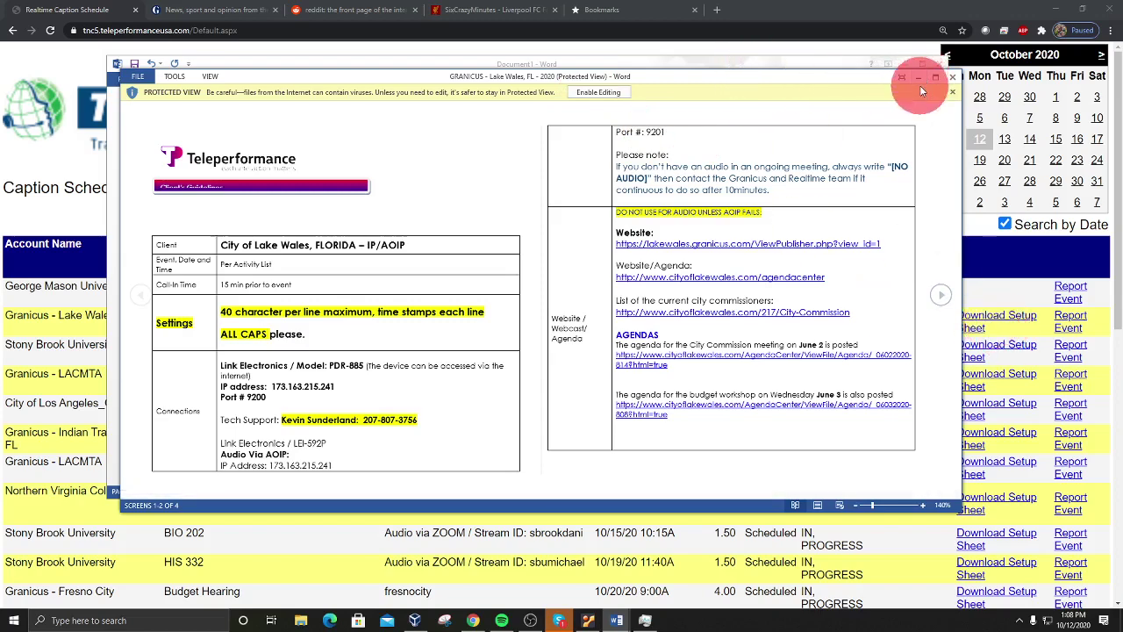
- Move the setup sheet window out of the way and close the Document1 note holding the login details
left_click_drag(800, 78, 835, 421)
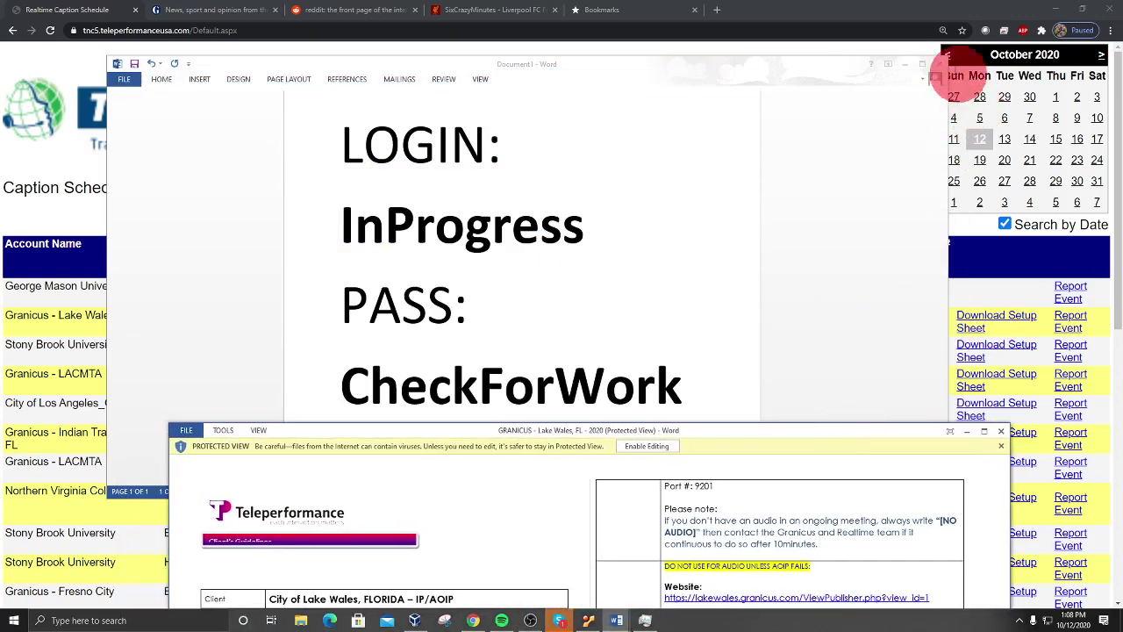
left_click(943, 64)
left_click(559, 330)
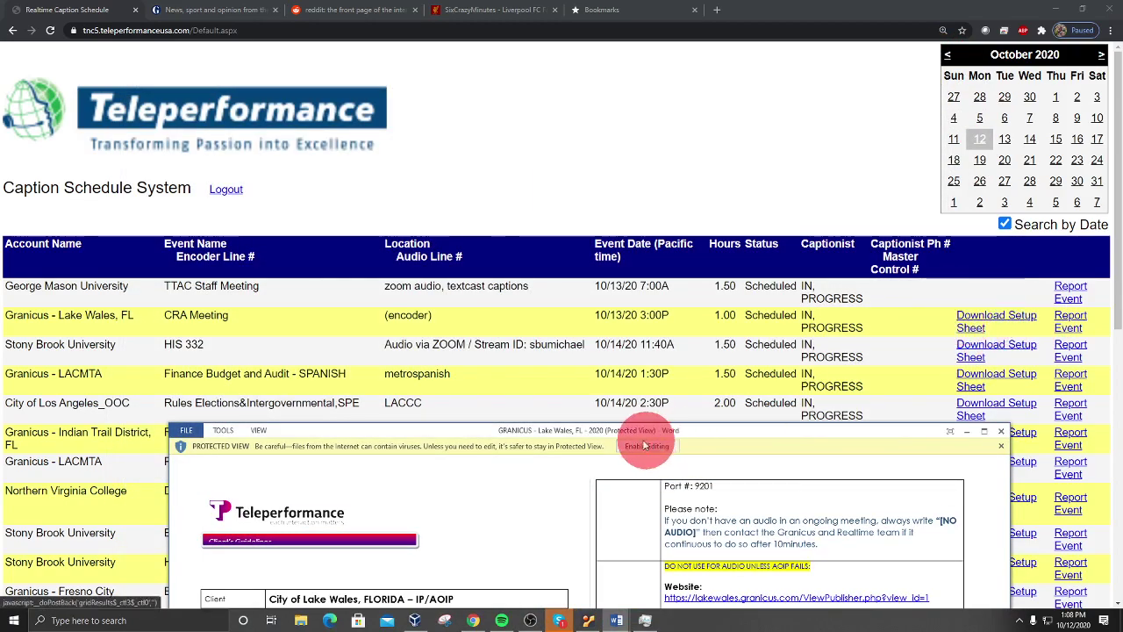
- Move the Lake Wales setup sheet window up so its pages are fully visible and enable editing of the document
left_click_drag(608, 434, 488, 121)
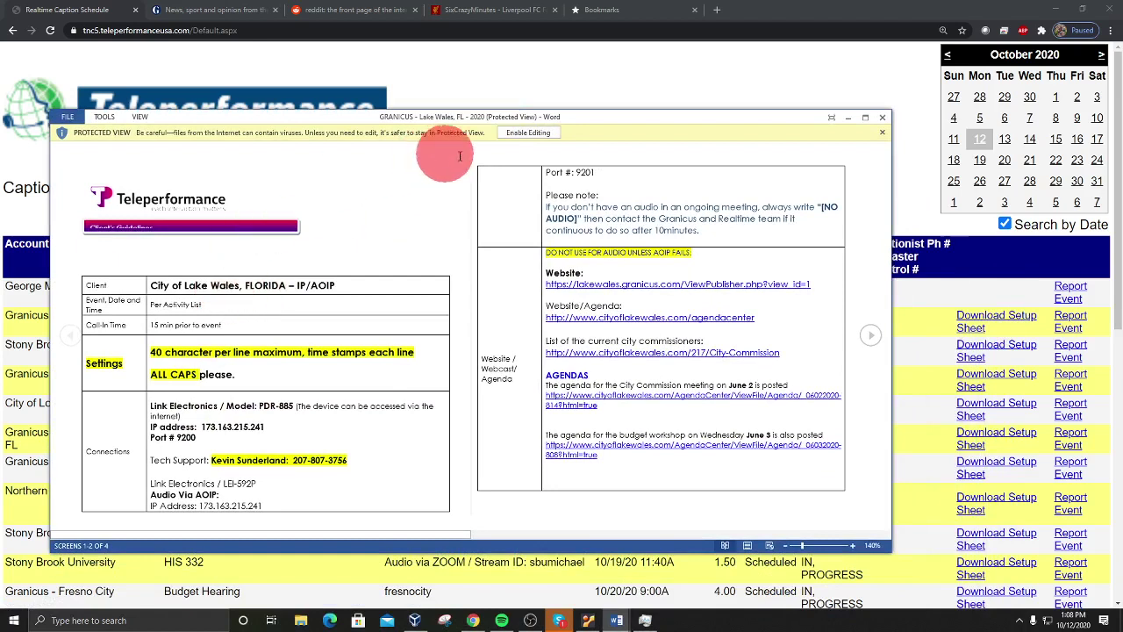
left_click(515, 134)
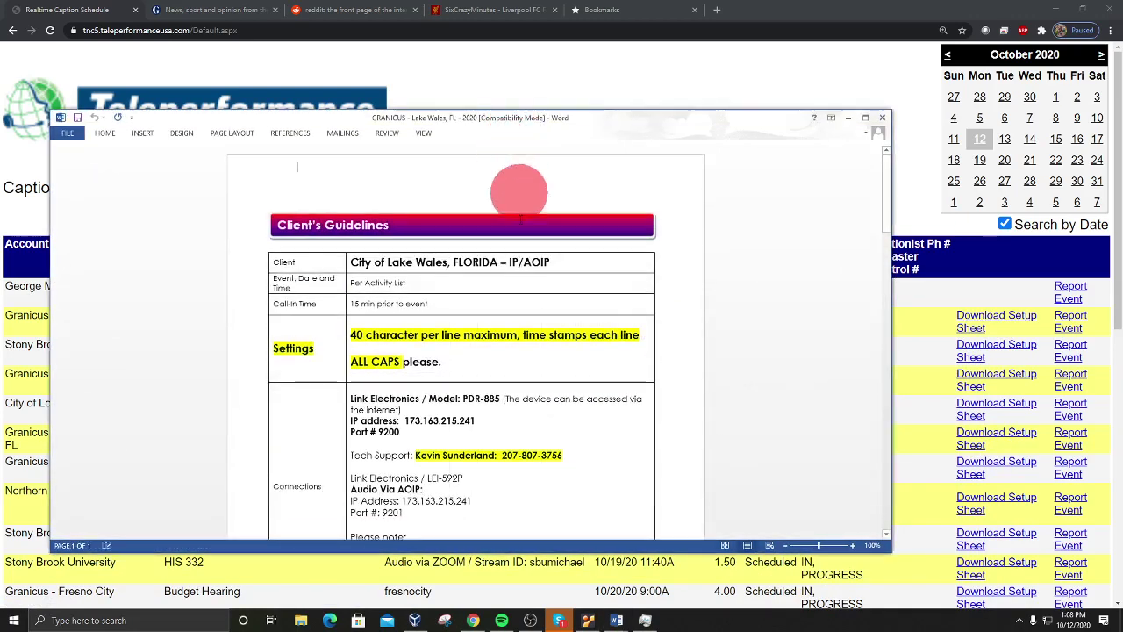
- Read the setup sheet's connection, website, agenda, master control and special instruction sections through to its end, and close the document
scroll(468, 294, "down", 4)
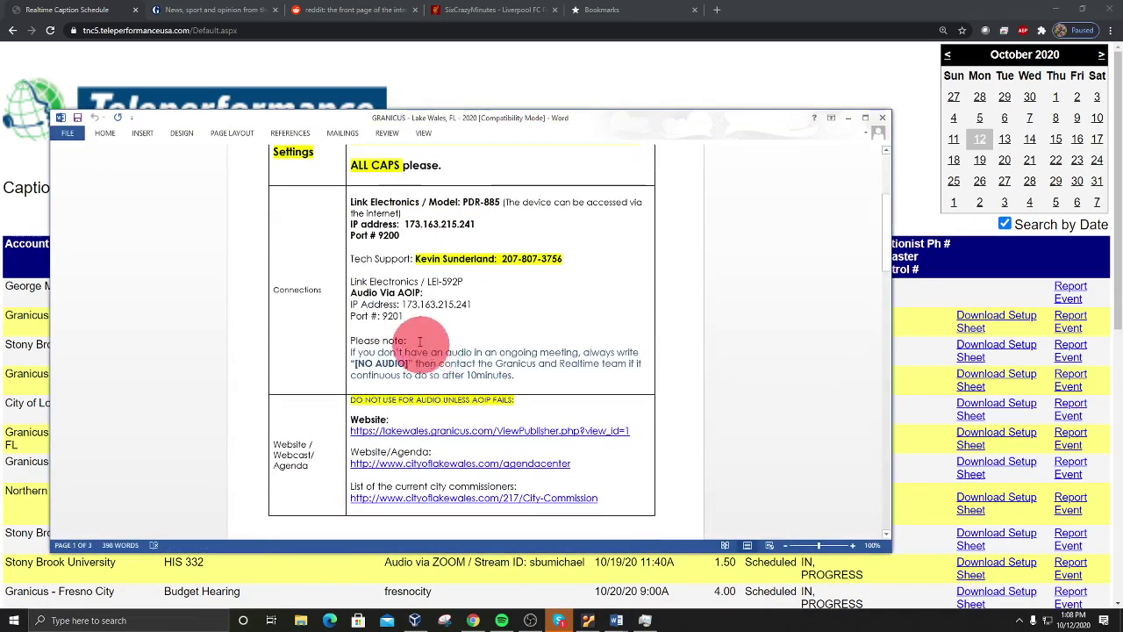
scroll(504, 360, "down", 10)
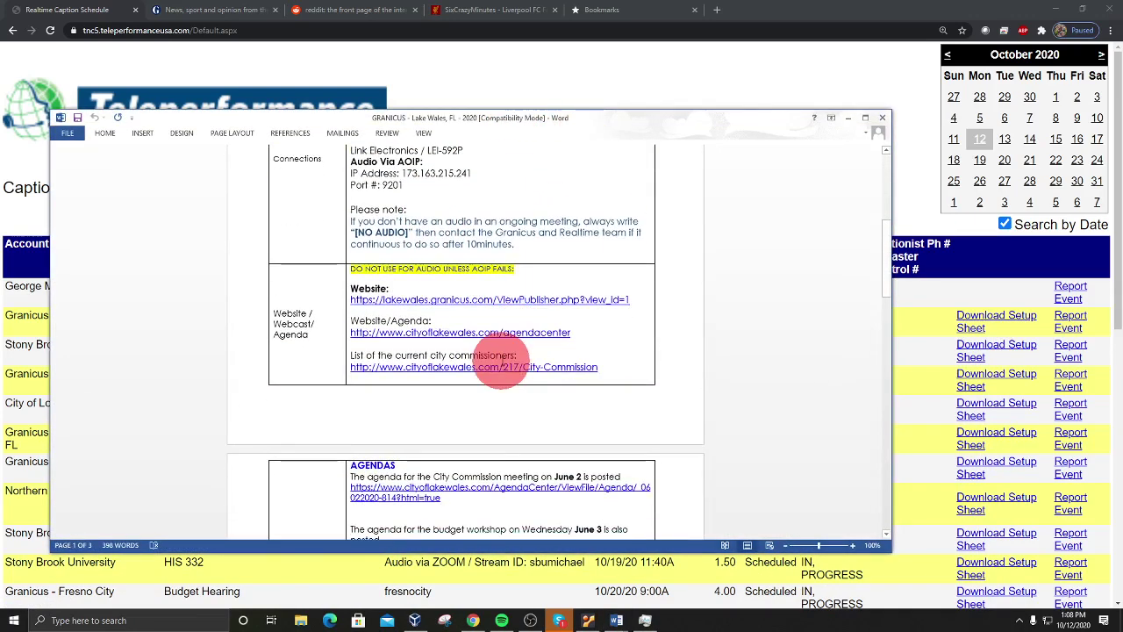
scroll(487, 367, "down", 5)
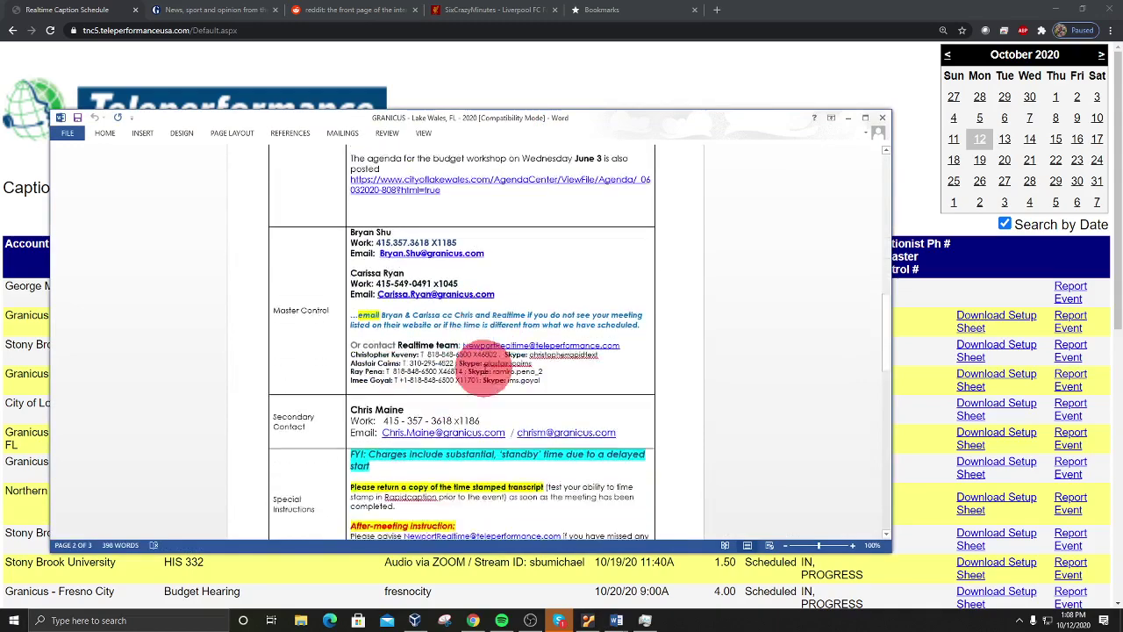
scroll(483, 360, "down", 5)
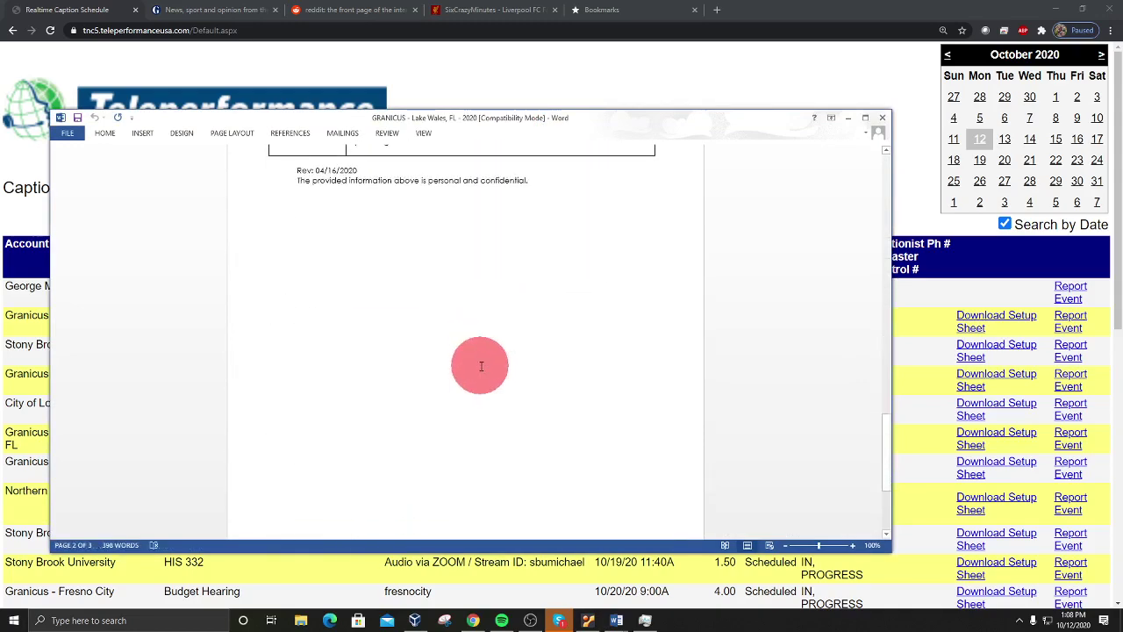
left_click(883, 118)
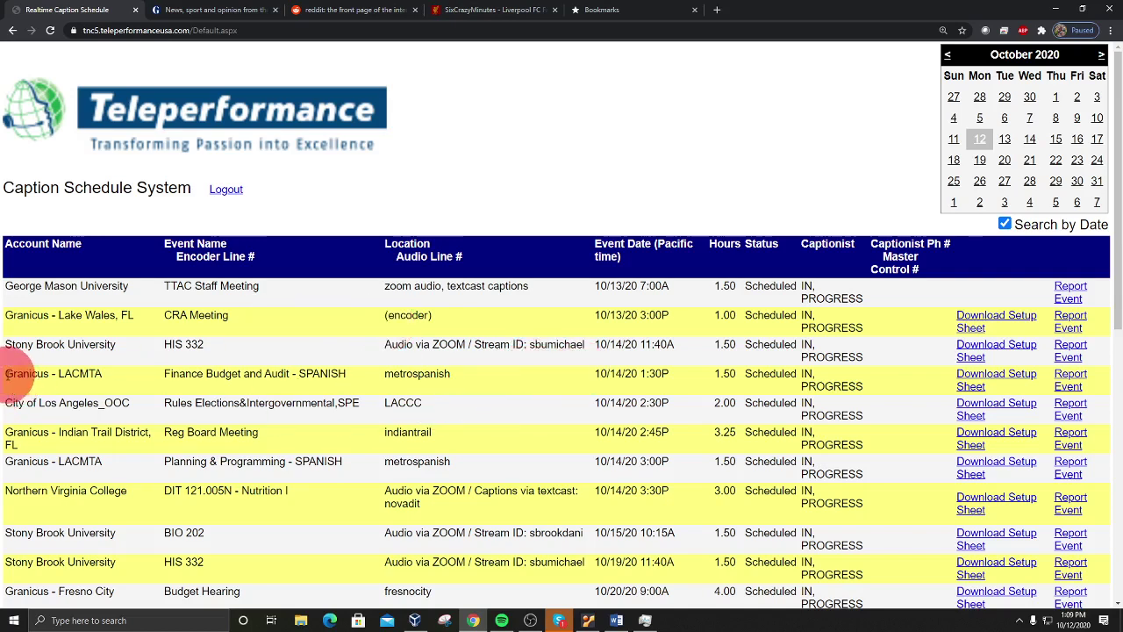
- Highlight the Granicus - LACMTA Finance Budget and Audit - SPANISH event row, and the LACMTA and BIO 202 Stony Brook University account names
left_click_drag(7, 373, 893, 380)
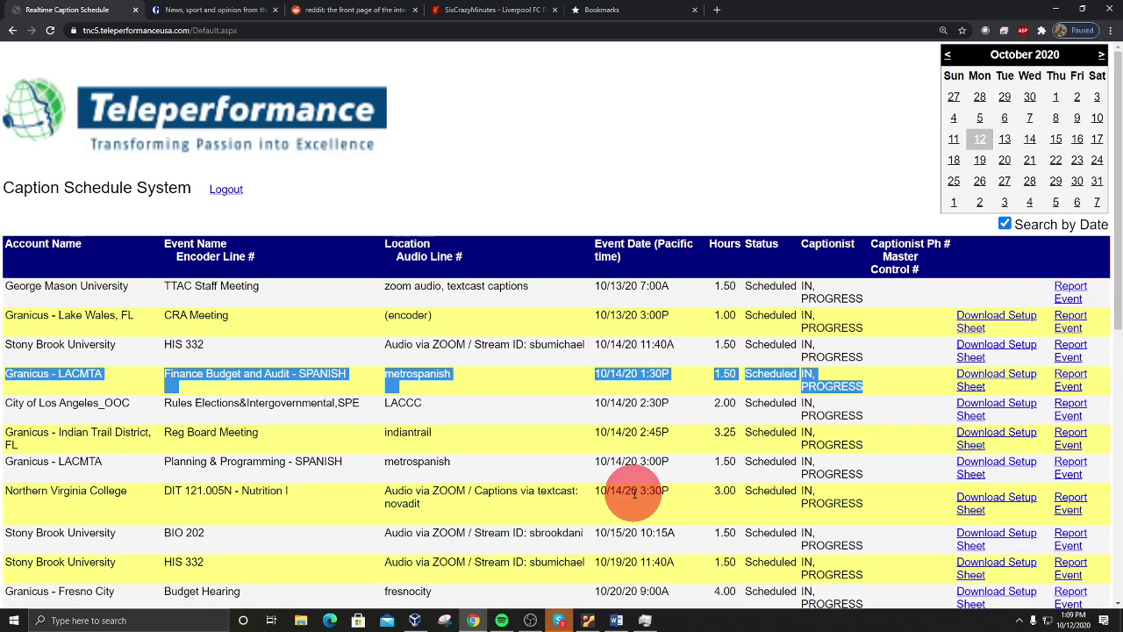
left_click(120, 464)
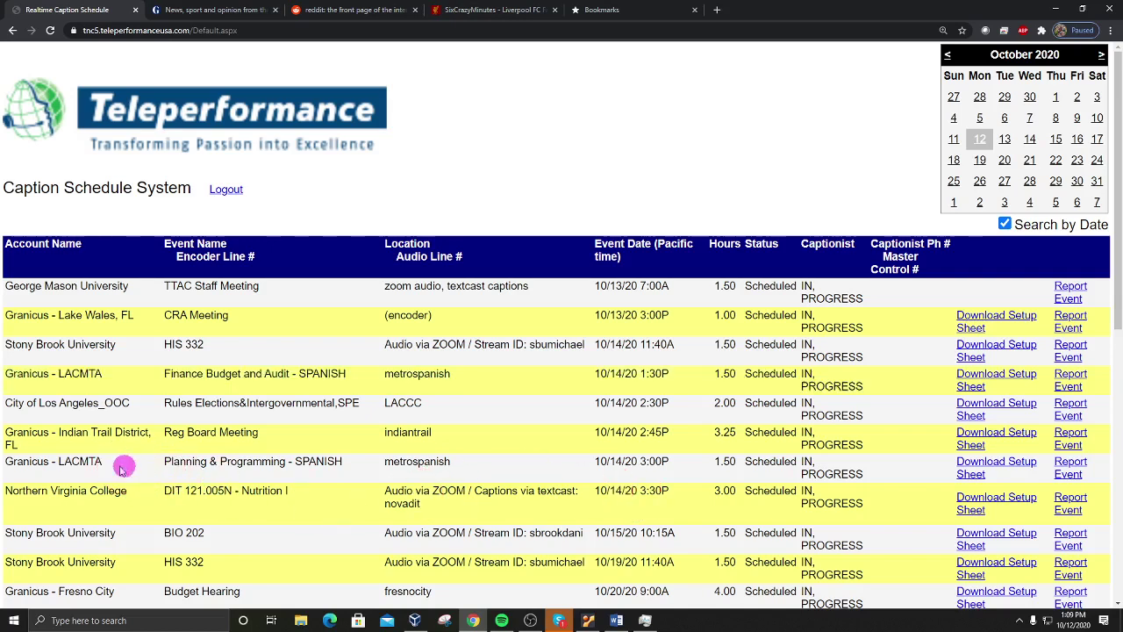
left_click_drag(121, 464, 76, 433)
left_click(90, 377)
left_click_drag(102, 375, 52, 376)
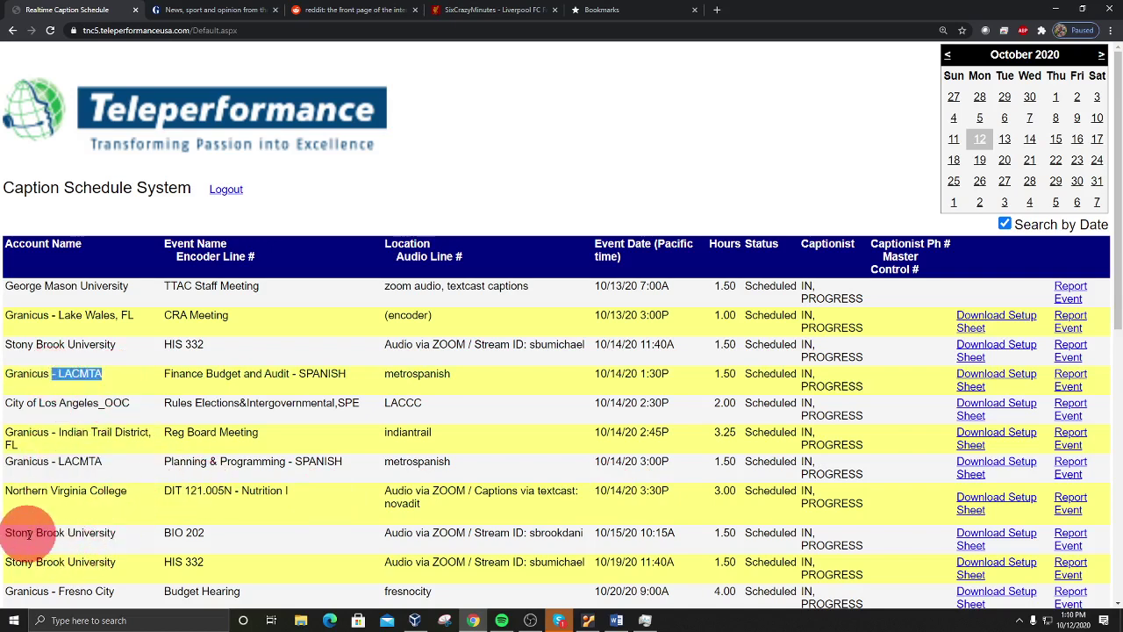
left_click_drag(28, 532, 115, 533)
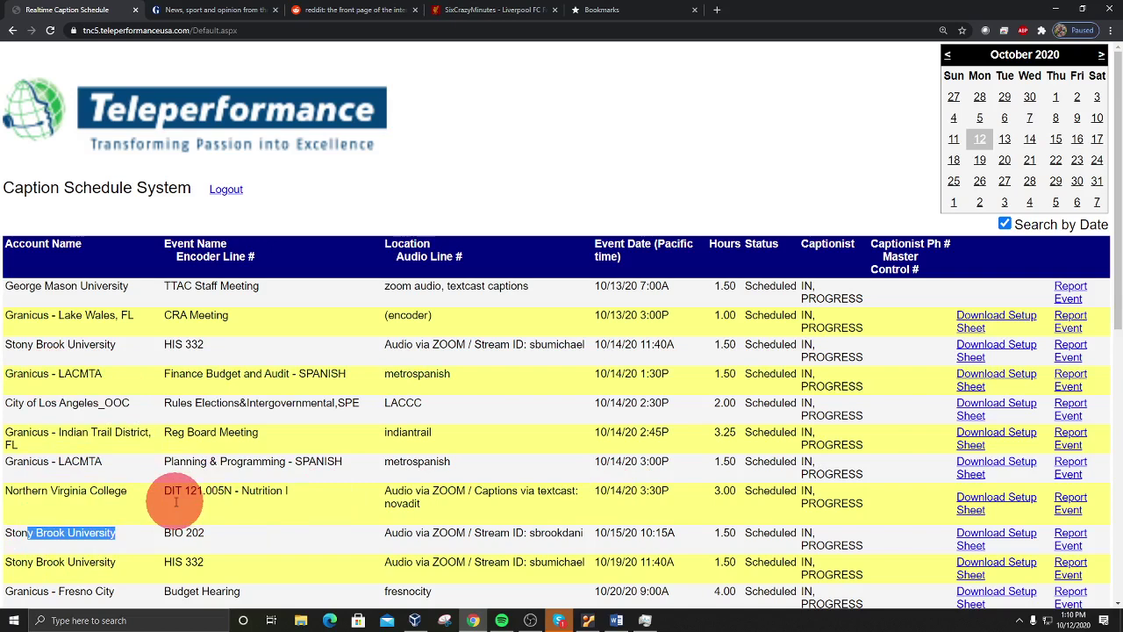